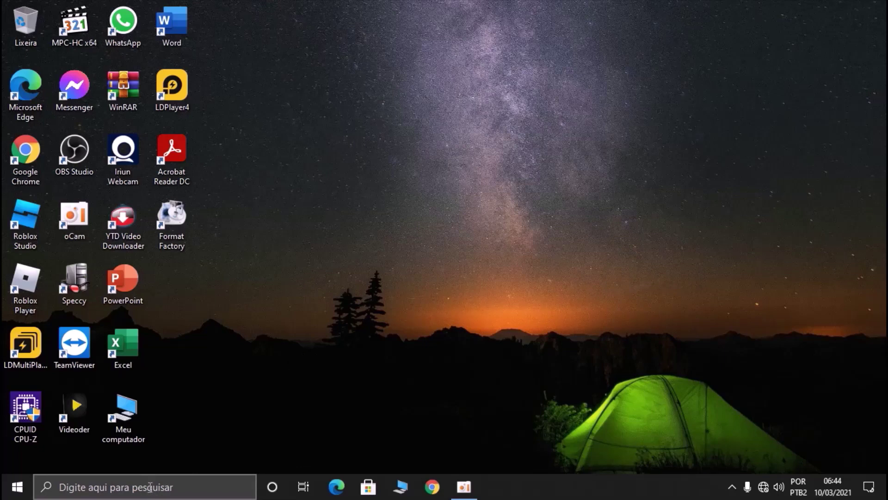
Search Windows for cmd and open the Command Prompt (Prompt de Comando) as administrator
{"action": "left_click", "coordinate": [150, 487]}
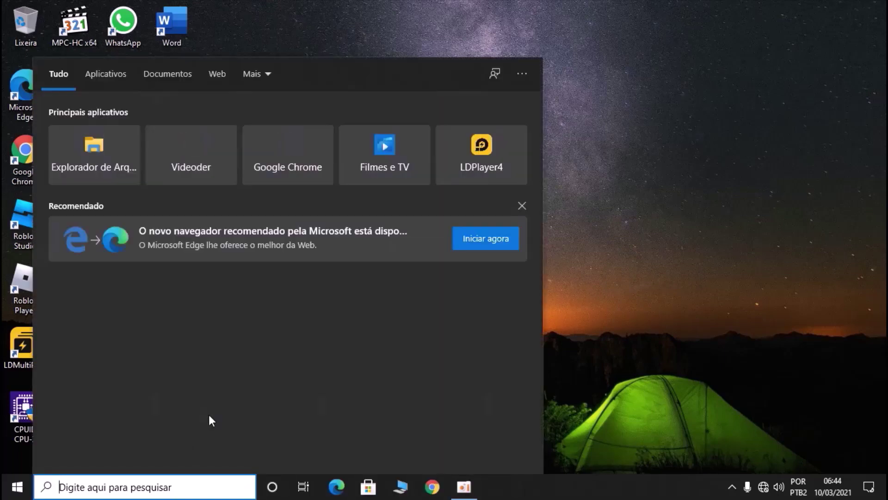
{"action": "type", "text": "cmd"}
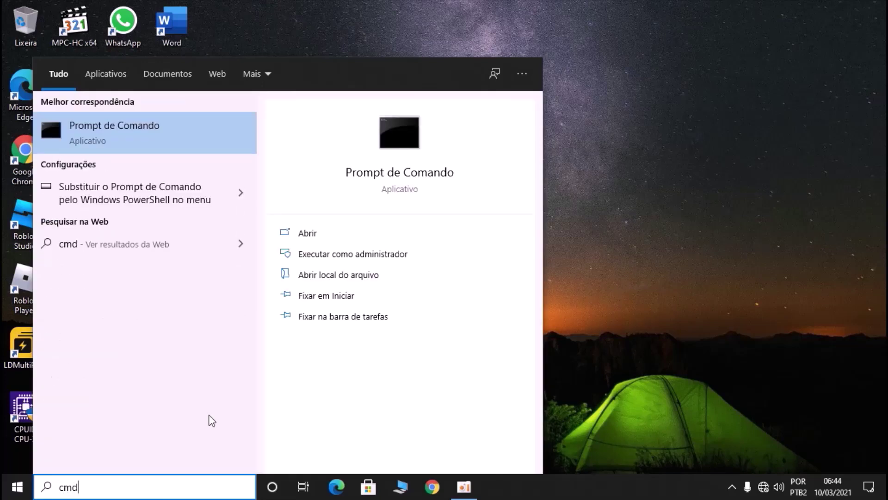
{"action": "left_click", "coordinate": [380, 256]}
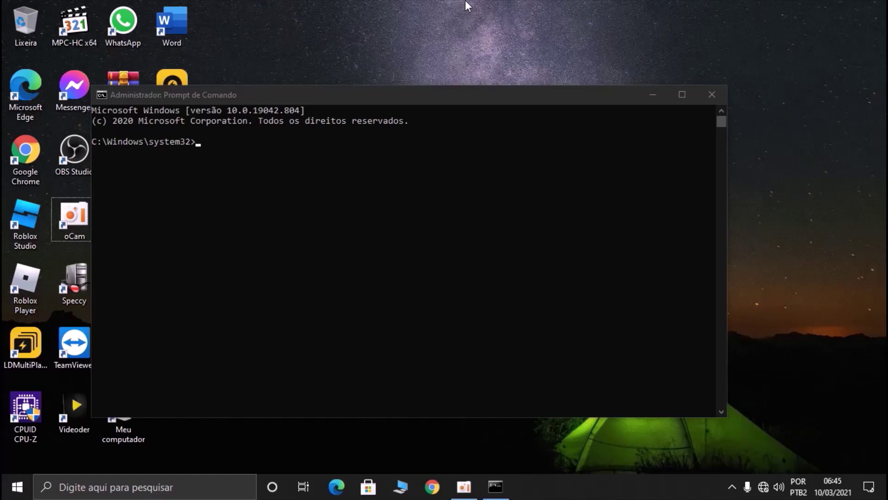
Run the system file check with the command sfc/scannow in the administrator Command Prompt
{"action": "left_click", "coordinate": [250, 141]}
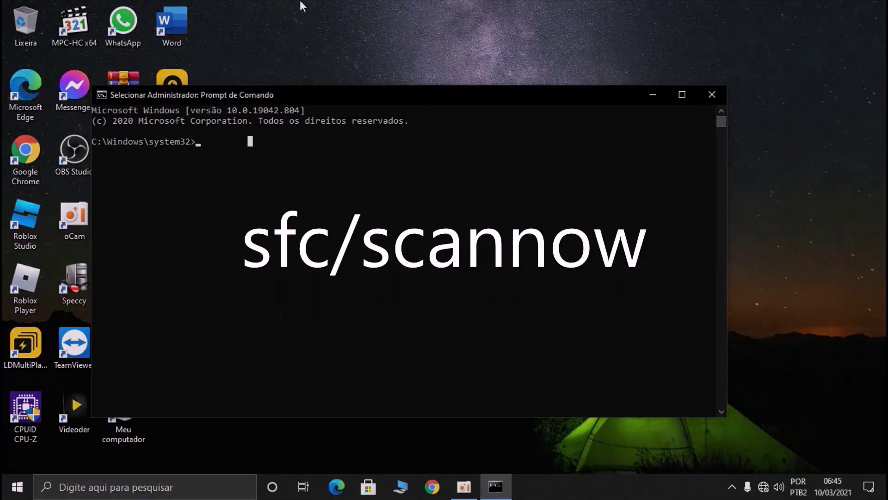
{"action": "key", "text": "Escape"}
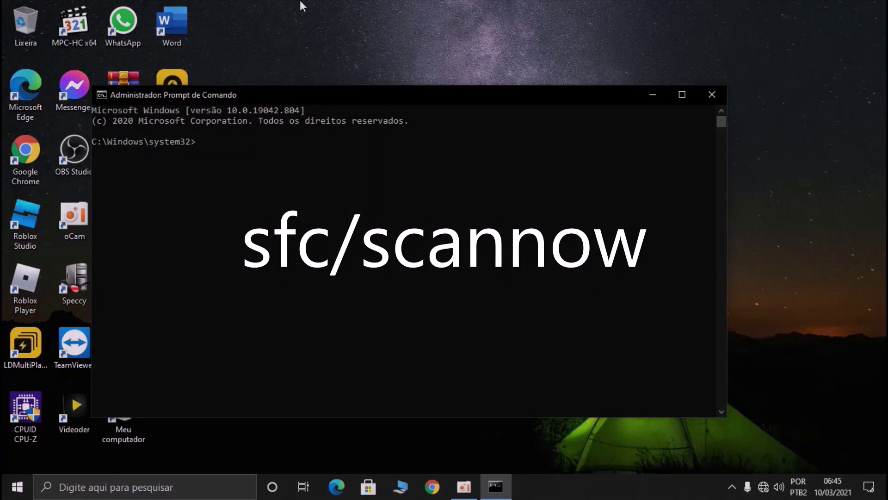
{"action": "type", "text": "sfc/asca"}
{"action": "key", "text": "BackSpace"}
{"action": "key", "text": "BackSpace"}
{"action": "key", "text": "BackSpace"}
{"action": "key", "text": "BackSpace"}
{"action": "type", "text": "scannow"}
{"action": "key", "text": "Return"}
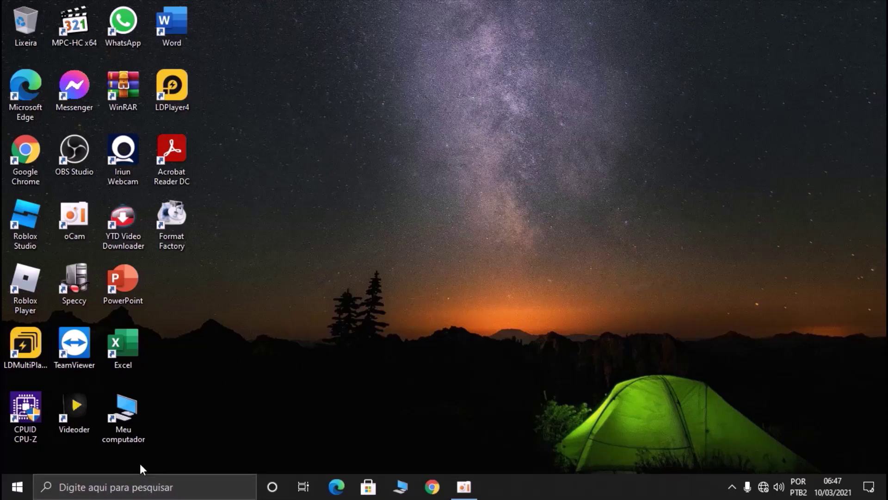
Find Prompt de Comando through the Windows search and start a new session of it with administrator rights
{"action": "left_click", "coordinate": [165, 493]}
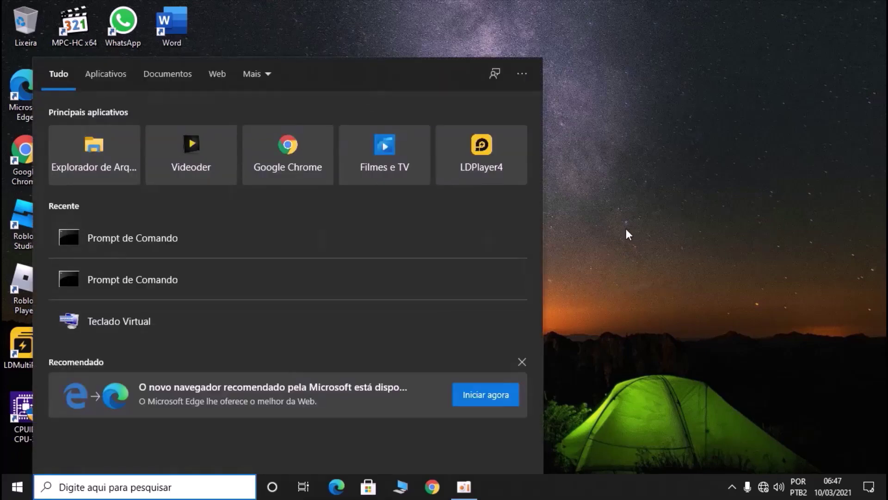
{"action": "type", "text": "c"}
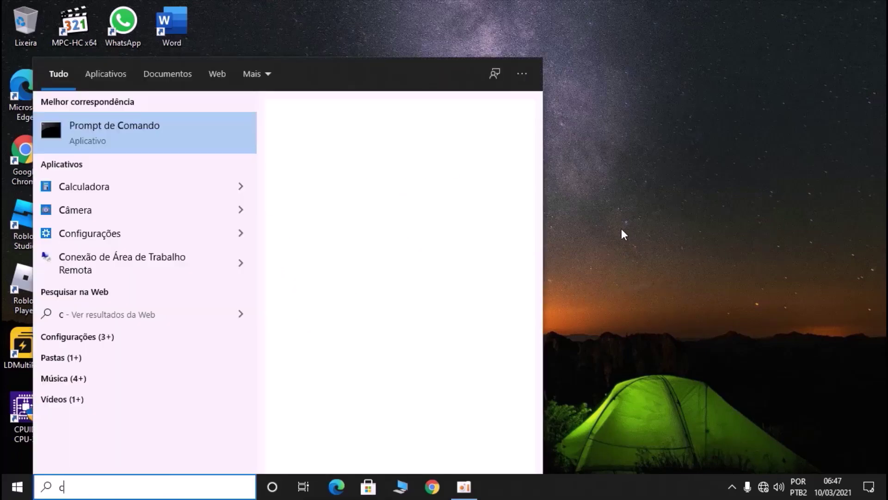
{"action": "type", "text": "mf"}
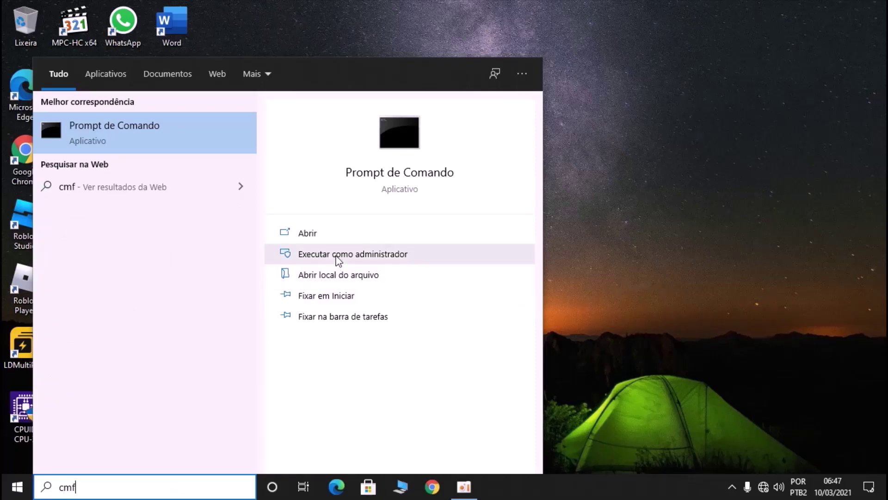
{"action": "right_click", "coordinate": [156, 135]}
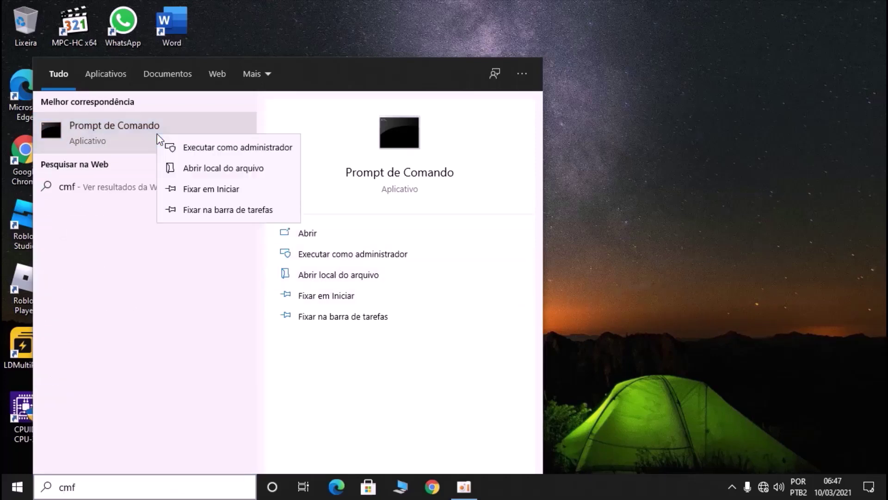
{"action": "left_click", "coordinate": [209, 141]}
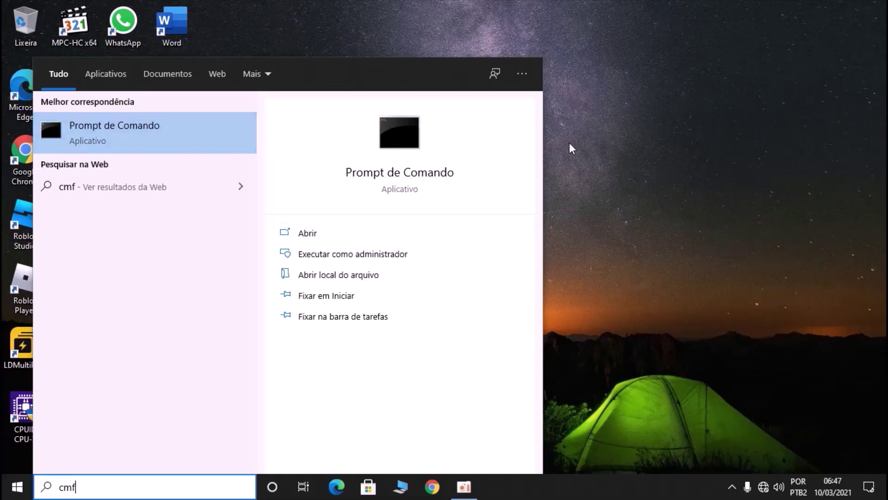
{"action": "left_click", "coordinate": [648, 252]}
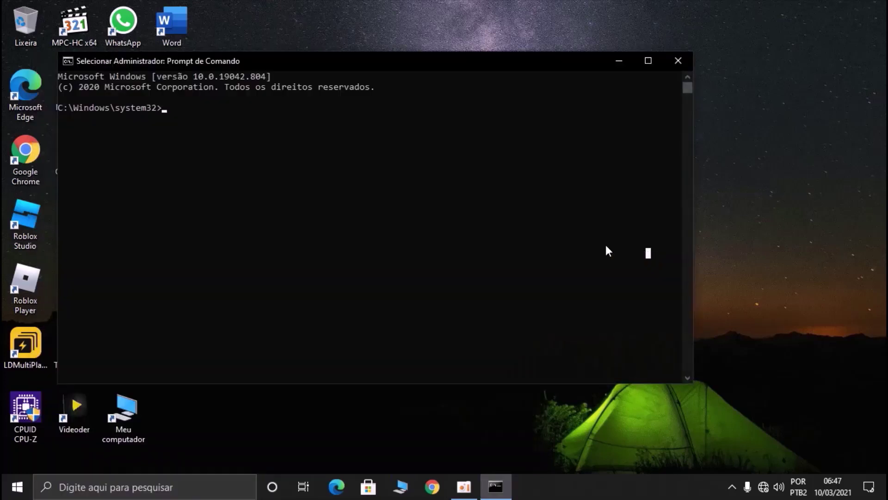
Repair the Windows image by running dism /online /cleanup-image /restorehealth at the command prompt
{"action": "left_click", "coordinate": [188, 114]}
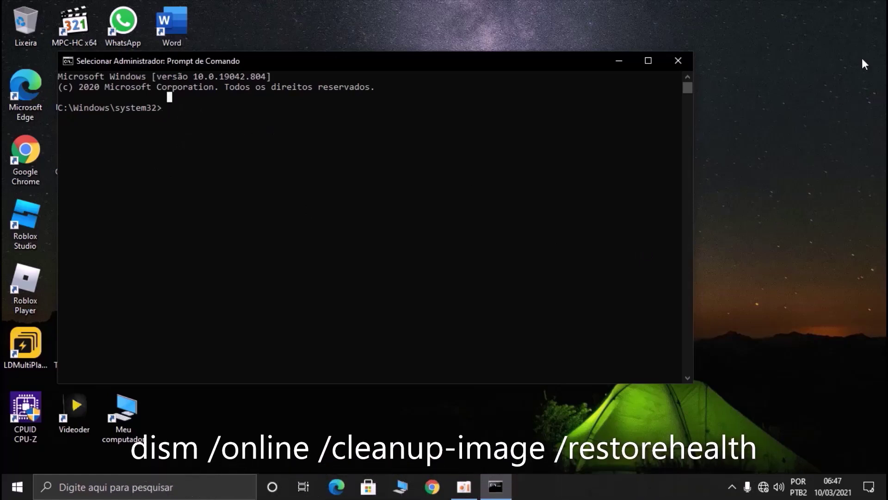
{"action": "type", "text": "di"}
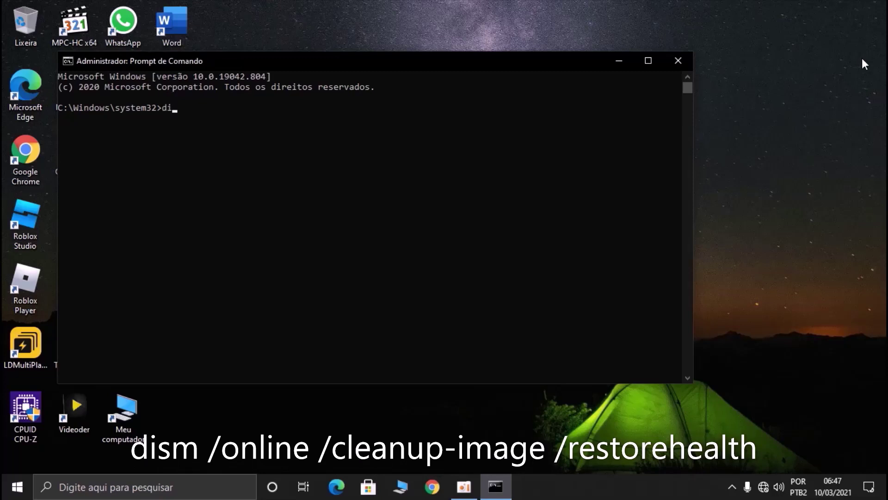
{"action": "type", "text": "sm /online /cleanup"}
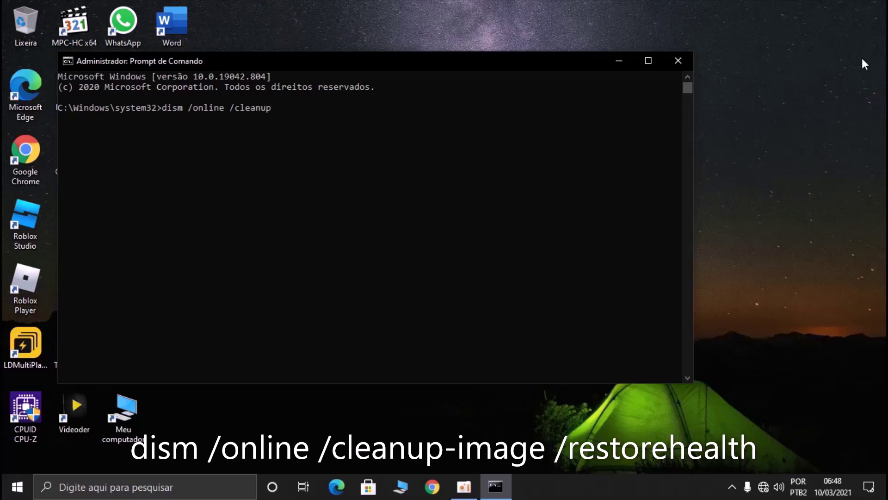
{"action": "type", "text": "-image"}
{"action": "type", "text": "/restorehealth"}
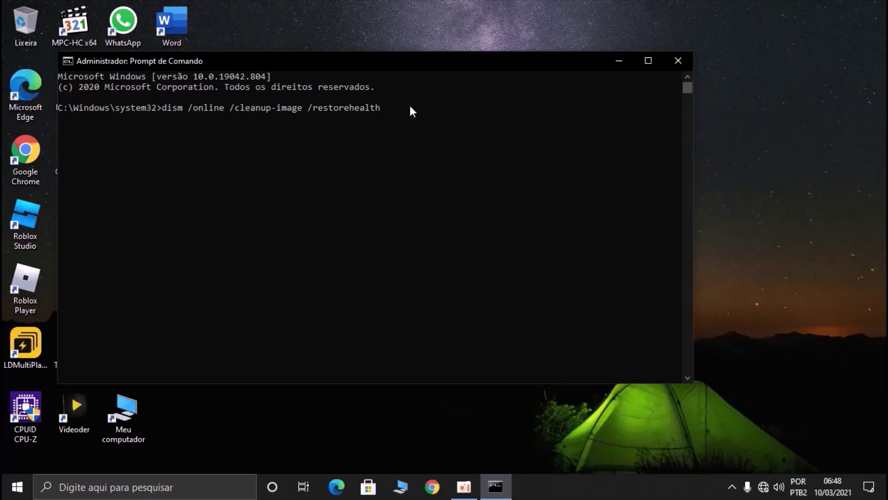
{"action": "key", "text": "Return"}
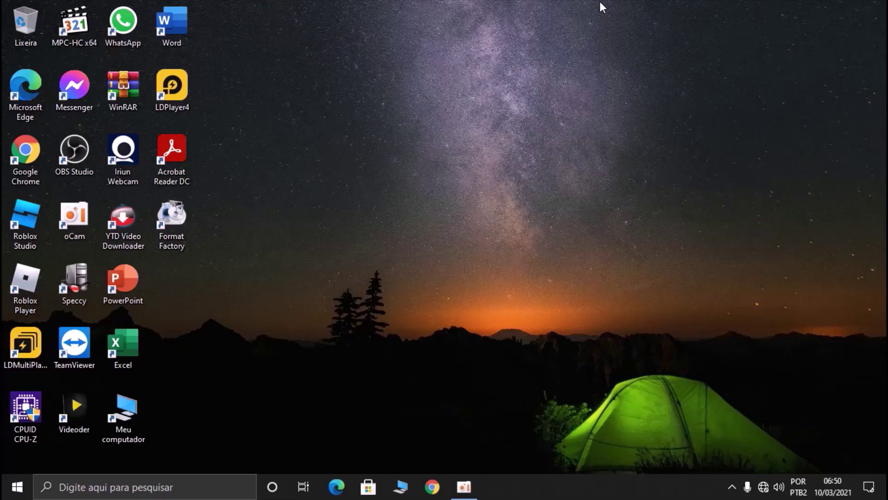
Search Windows for cmd and launch another Command Prompt as administrator from the desktop
{"action": "left_click", "coordinate": [178, 488]}
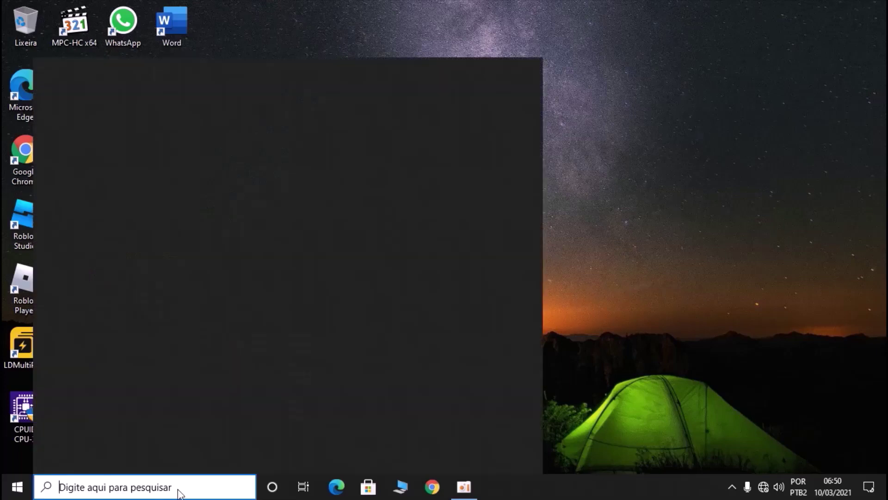
{"action": "type", "text": "cmd"}
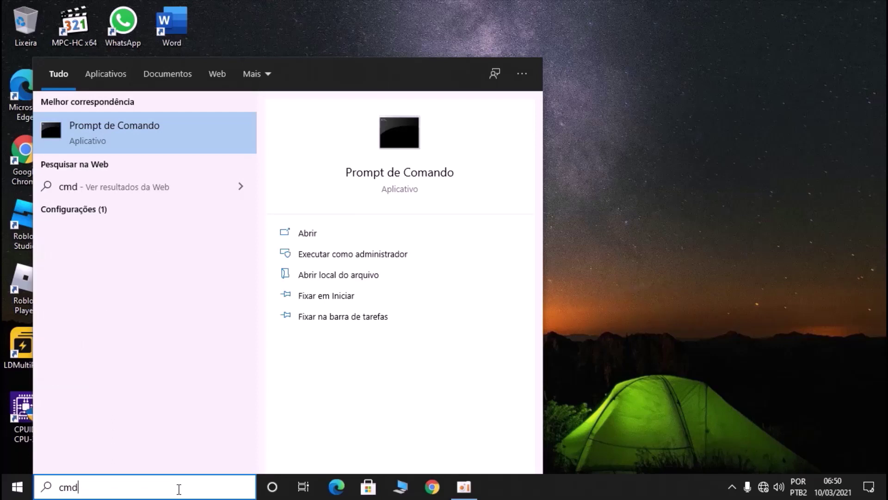
{"action": "right_click", "coordinate": [146, 136]}
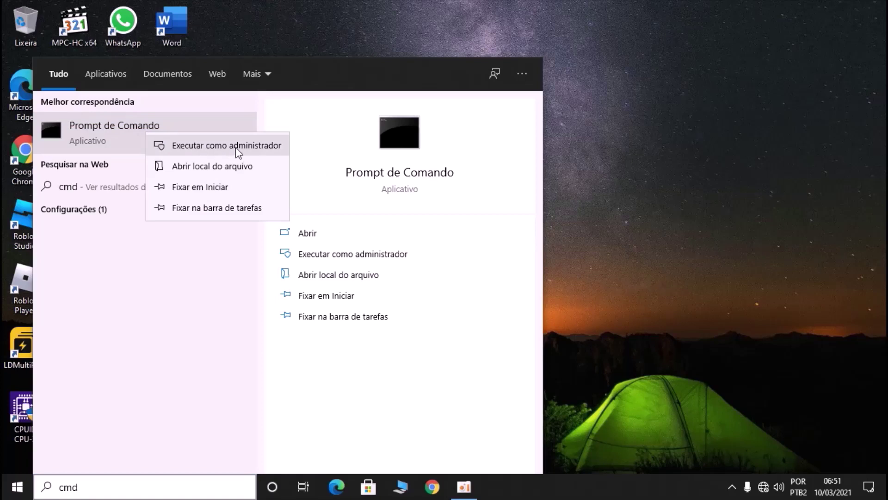
{"action": "key", "text": "Escape"}
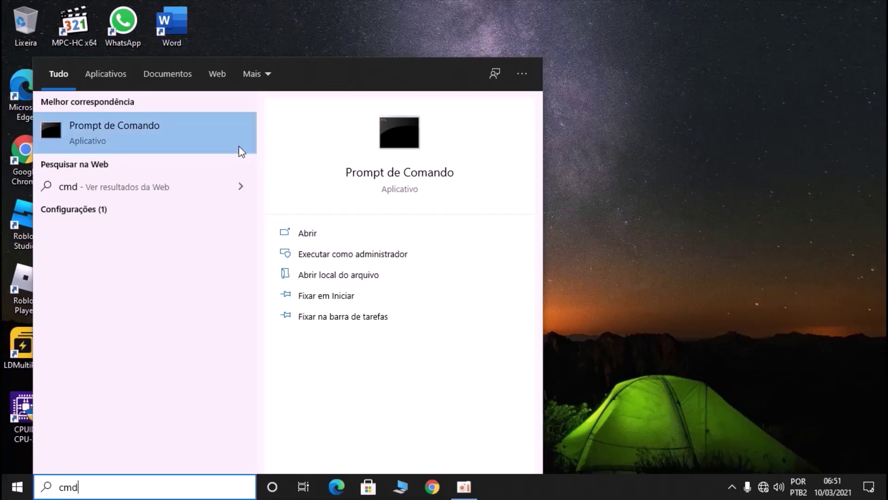
{"action": "left_click", "coordinate": [239, 146], "text": "ctrl+shift"}
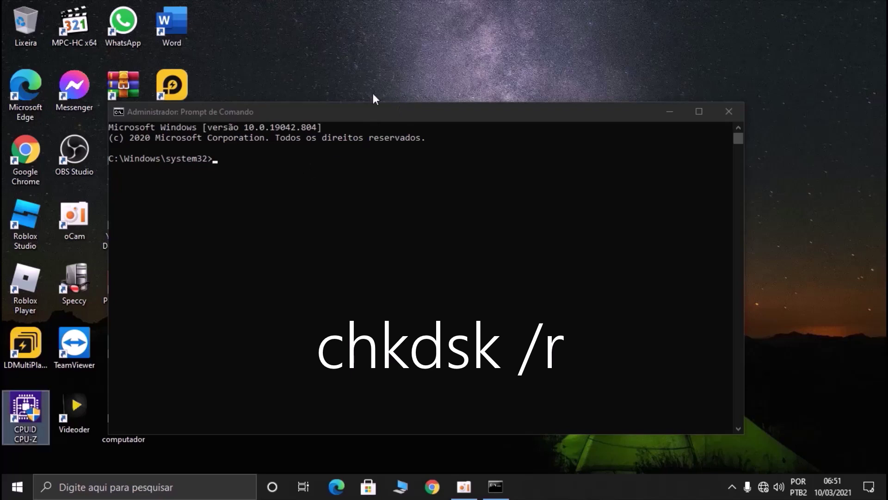
Run chkdsk /r, answer s to schedule the volume check for the next restart, and close the Command Prompt
{"action": "left_click", "coordinate": [245, 160]}
{"action": "type", "text": "ch"}
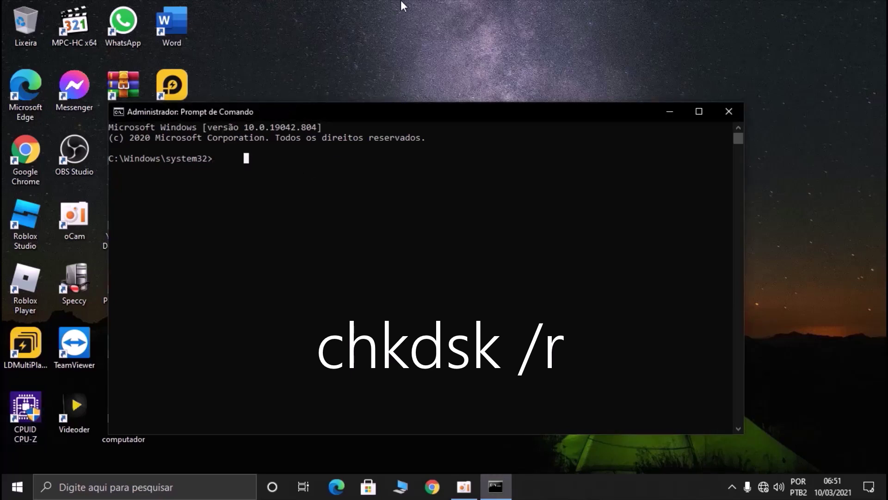
{"action": "type", "text": "kdsk /r"}
{"action": "key", "text": "Return"}
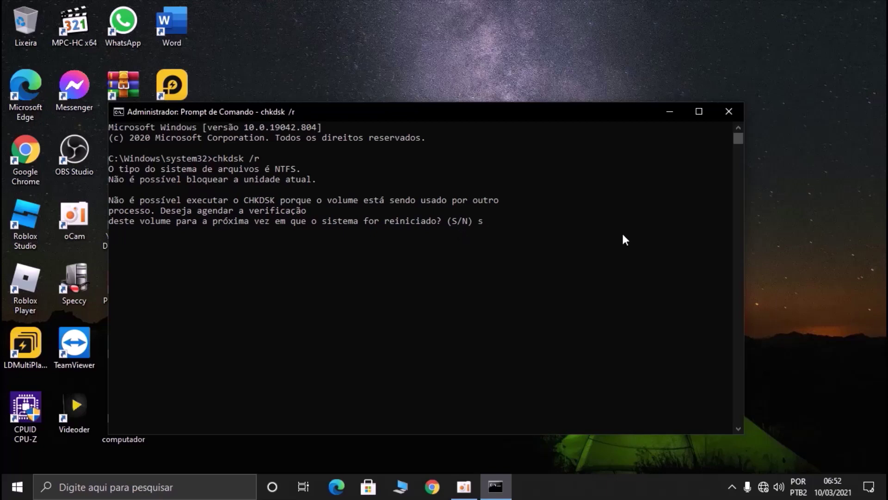
{"action": "key", "text": "Return"}
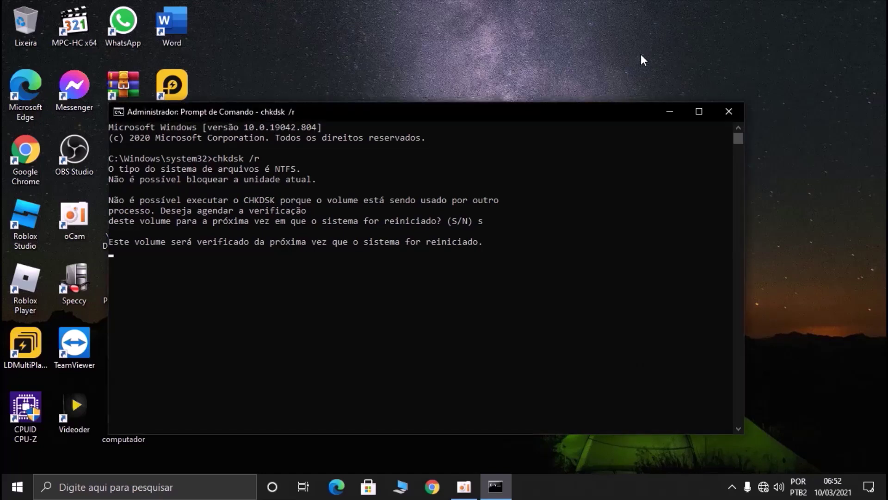
{"action": "left_click", "coordinate": [725, 114]}
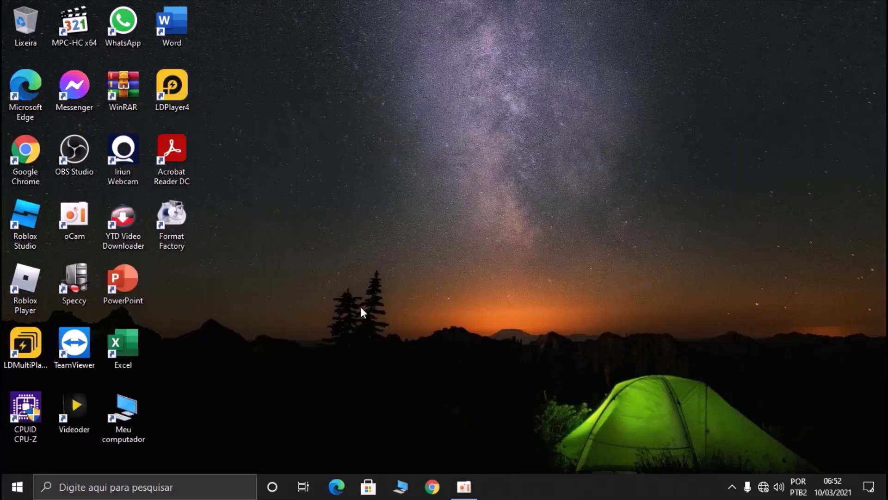